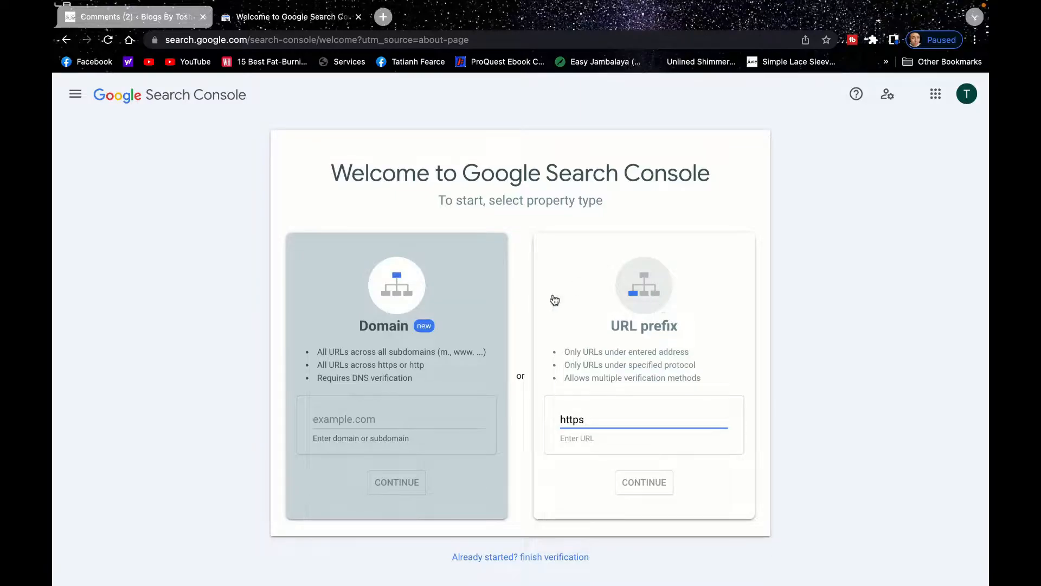
{"action": "type", "text": "://blogsbytosh.com"}
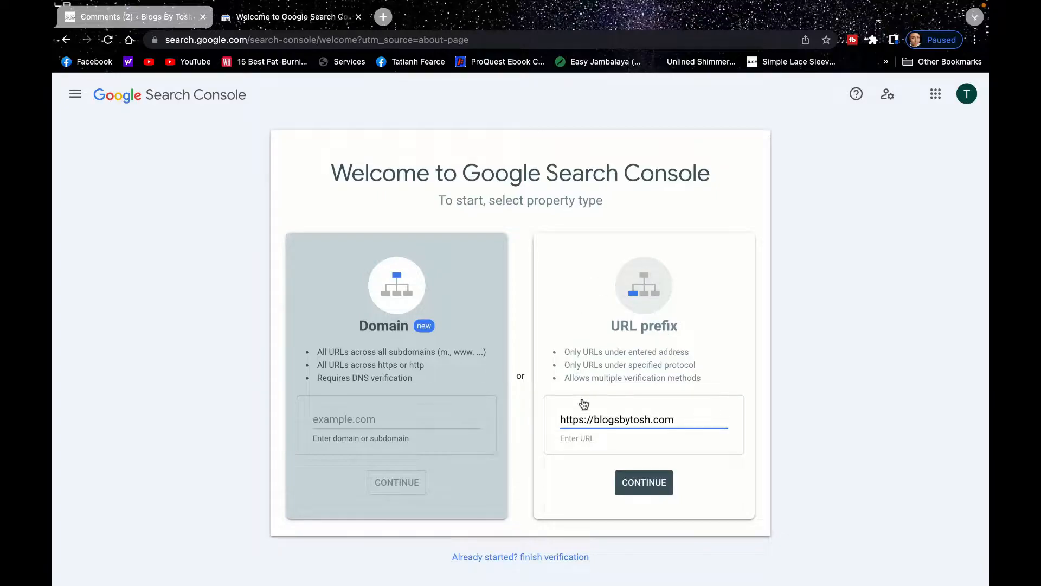
{"action": "left_click", "coordinate": [642, 482]}
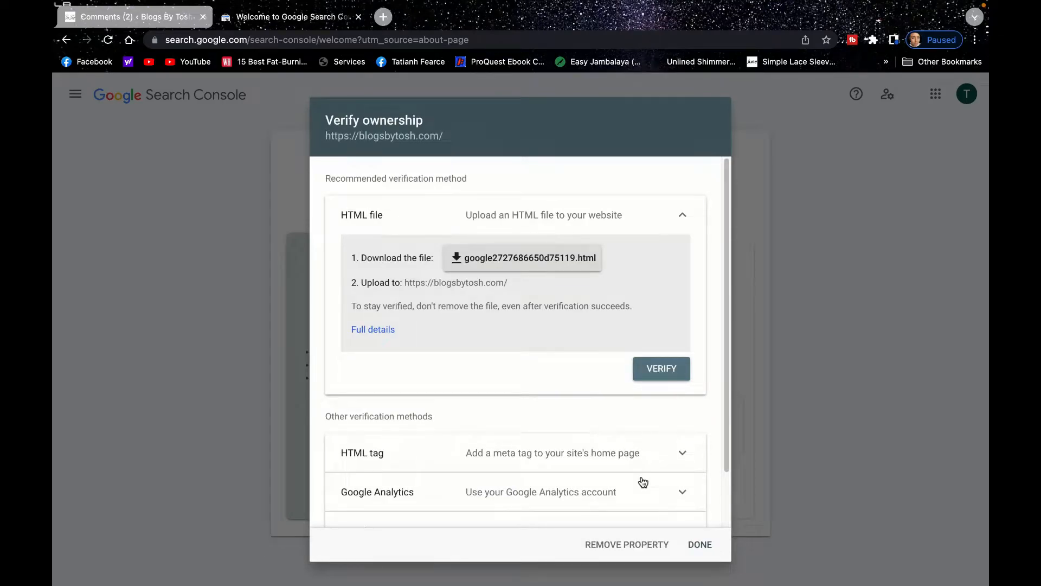
Expand the HTML tag verification method and copy its meta tag.
{"action": "mouse_move", "coordinate": [725, 254]}
{"action": "left_mouse_down"}
{"action": "mouse_move", "coordinate": [727, 281]}
{"action": "mouse_move", "coordinate": [731, 245]}
{"action": "left_mouse_up"}
{"action": "left_click", "coordinate": [726, 193]}
{"action": "left_click_drag", "start_coordinate": [725, 194], "coordinate": [728, 265]}
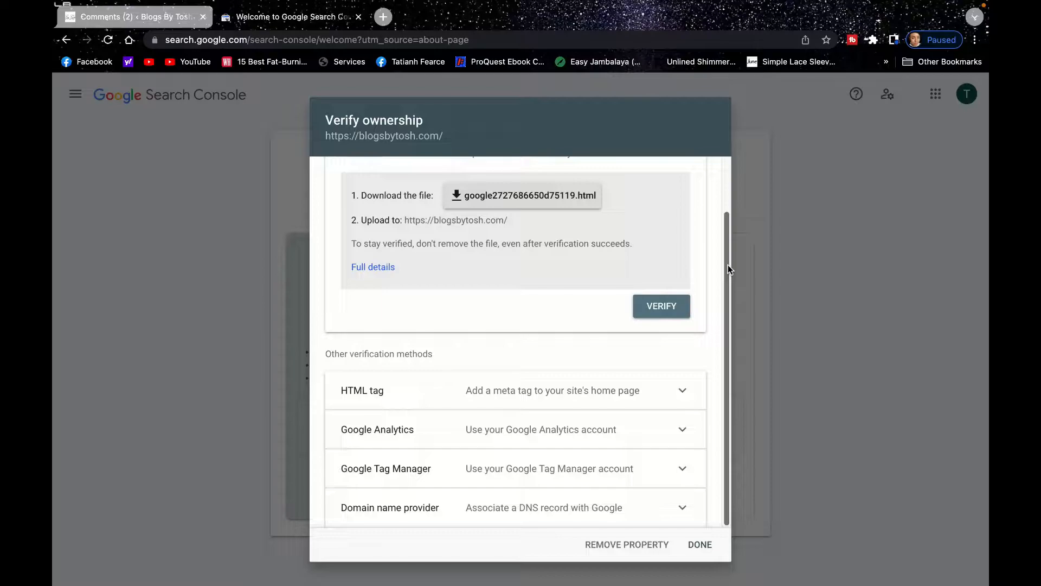
{"action": "left_click", "coordinate": [683, 392]}
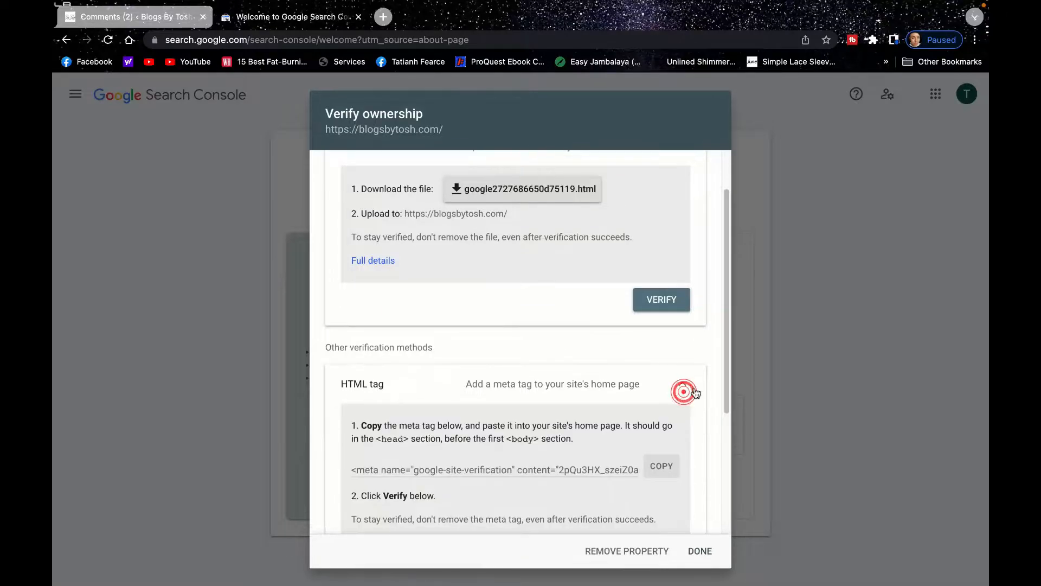
{"action": "left_click", "coordinate": [668, 466]}
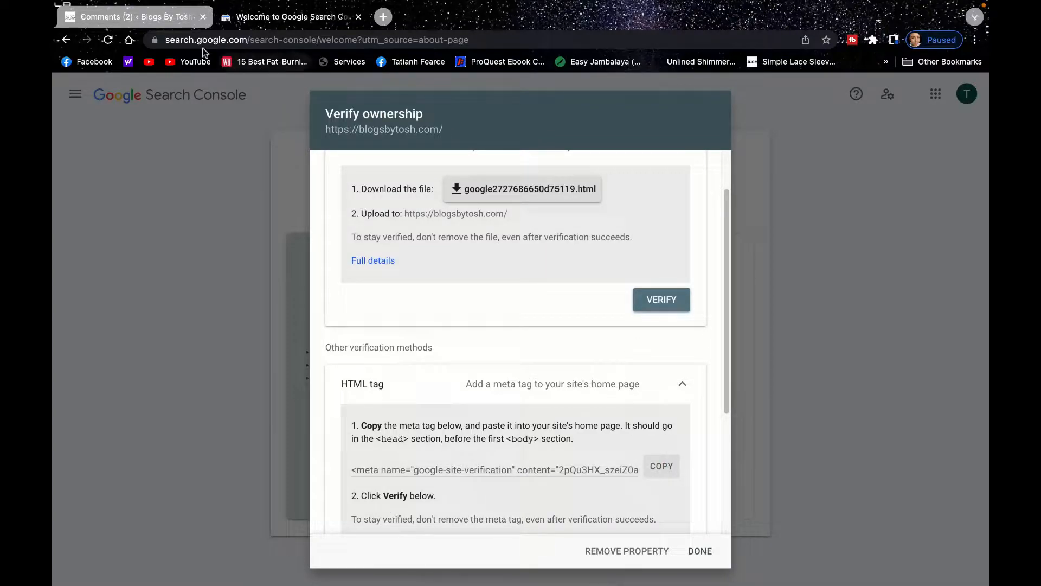
Switch to the WordPress dashboard and open the page for adding new plugins.
{"action": "left_click", "coordinate": [145, 19]}
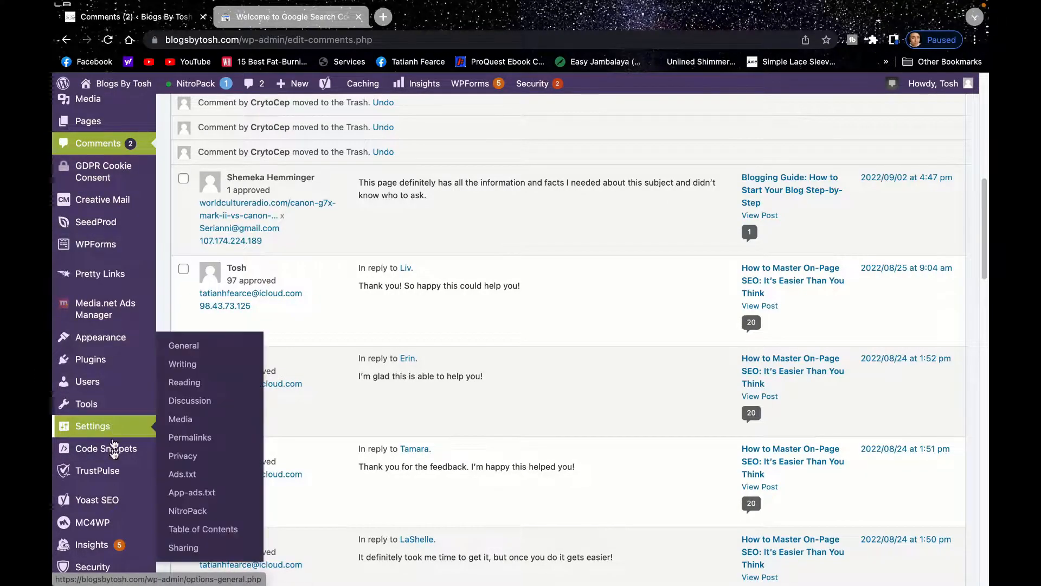
{"action": "mouse_move", "coordinate": [94, 363]}
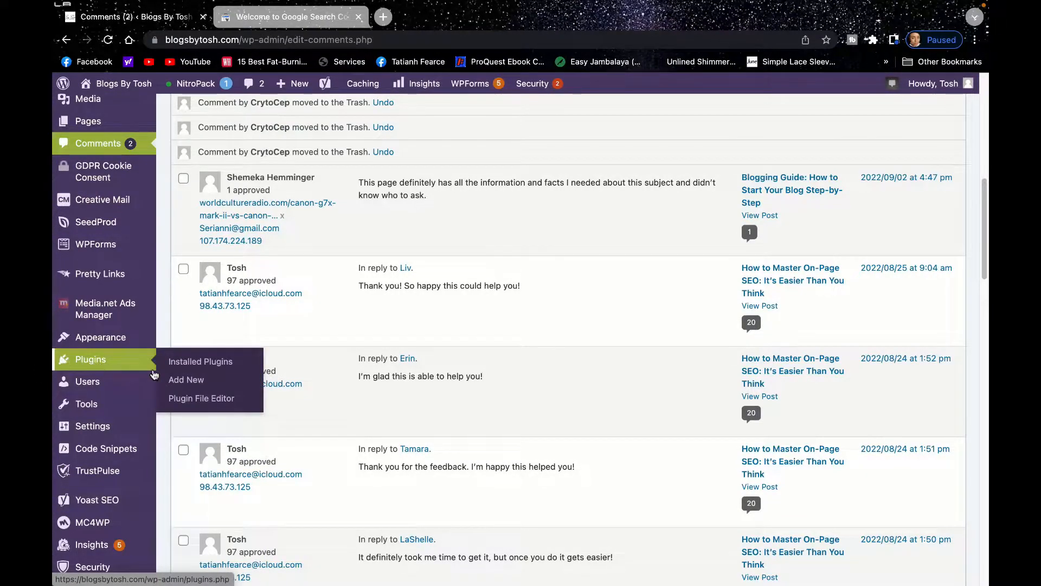
{"action": "left_click", "coordinate": [191, 381]}
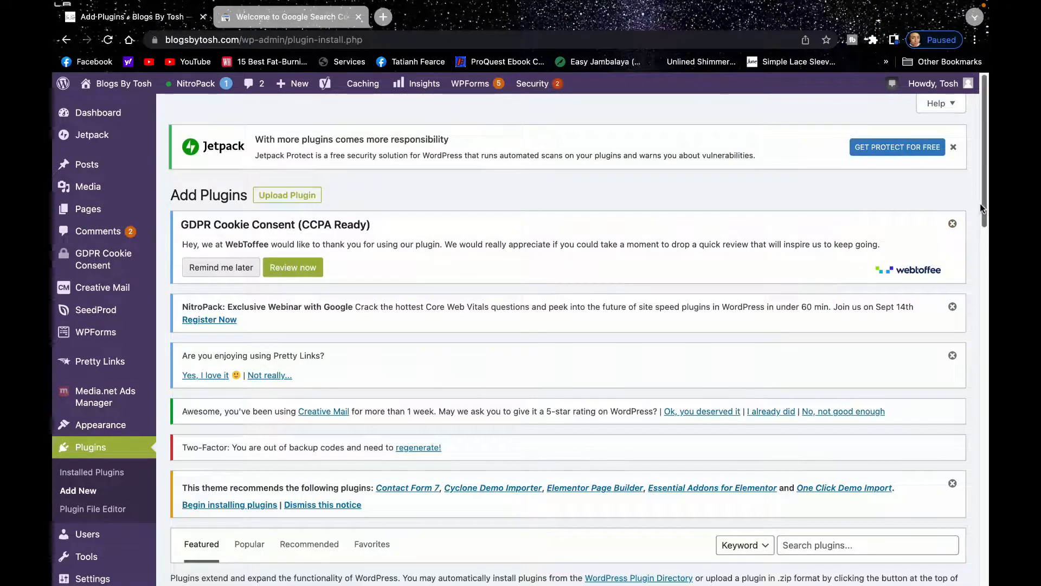
{"action": "left_click_drag", "start_coordinate": [983, 209], "coordinate": [973, 293]}
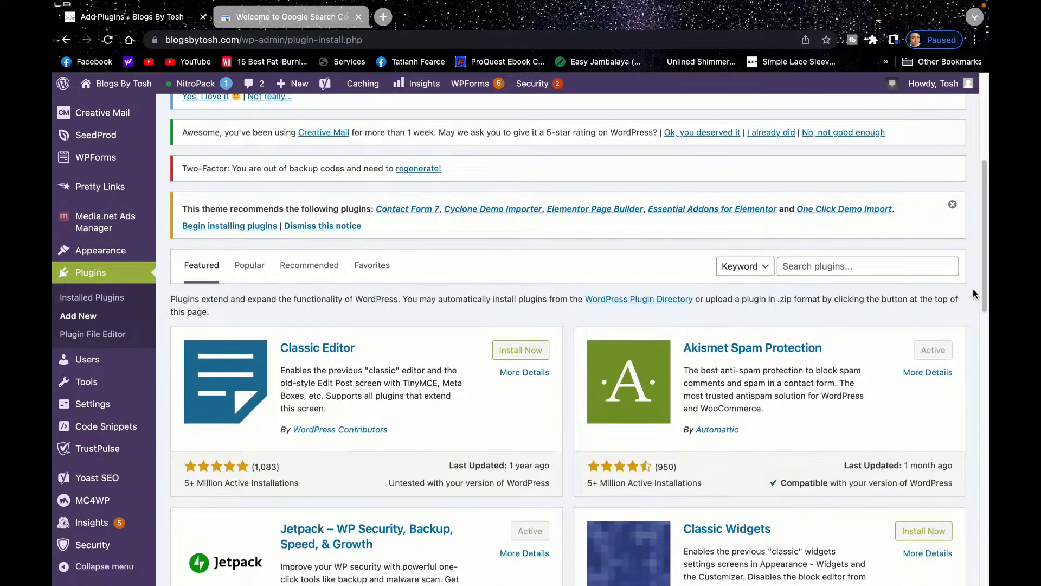
Search the plugins for "insert headers and footer" and look through the results for a header code plugin.
{"action": "left_click", "coordinate": [816, 268]}
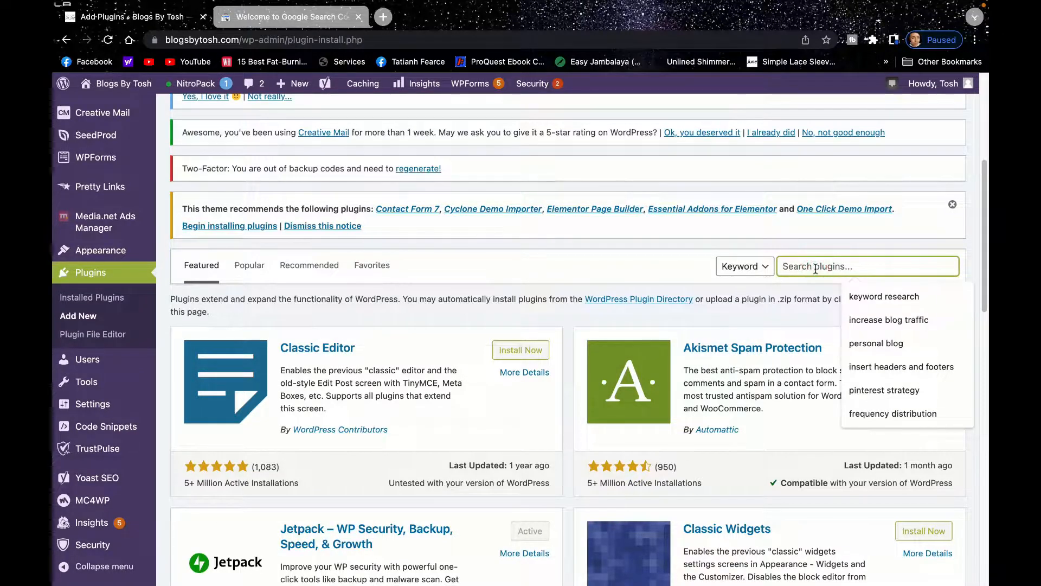
{"action": "type", "text": "insert her"}
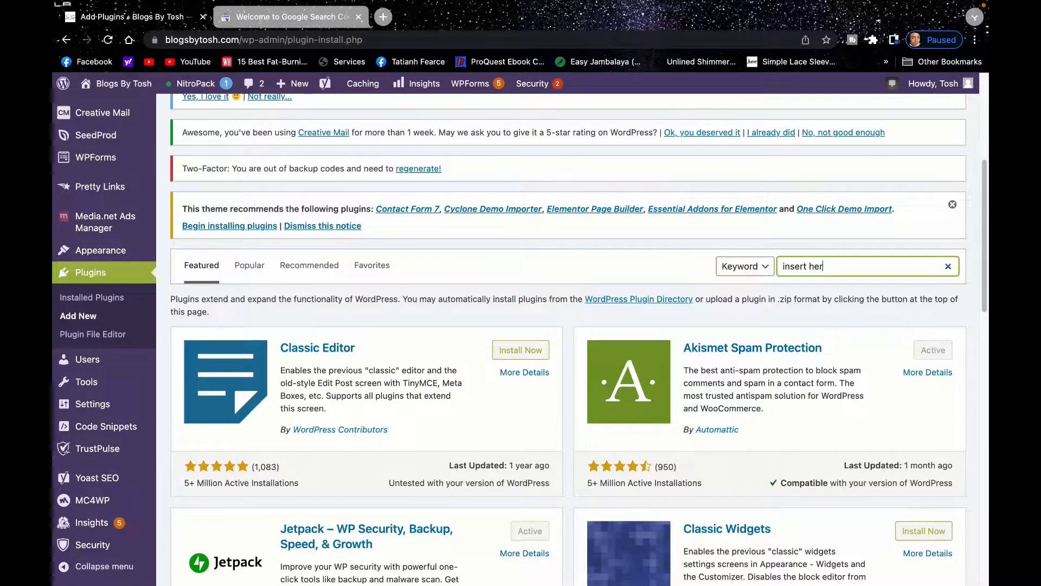
{"action": "key", "text": "BackSpace"}
{"action": "type", "text": "ad"}
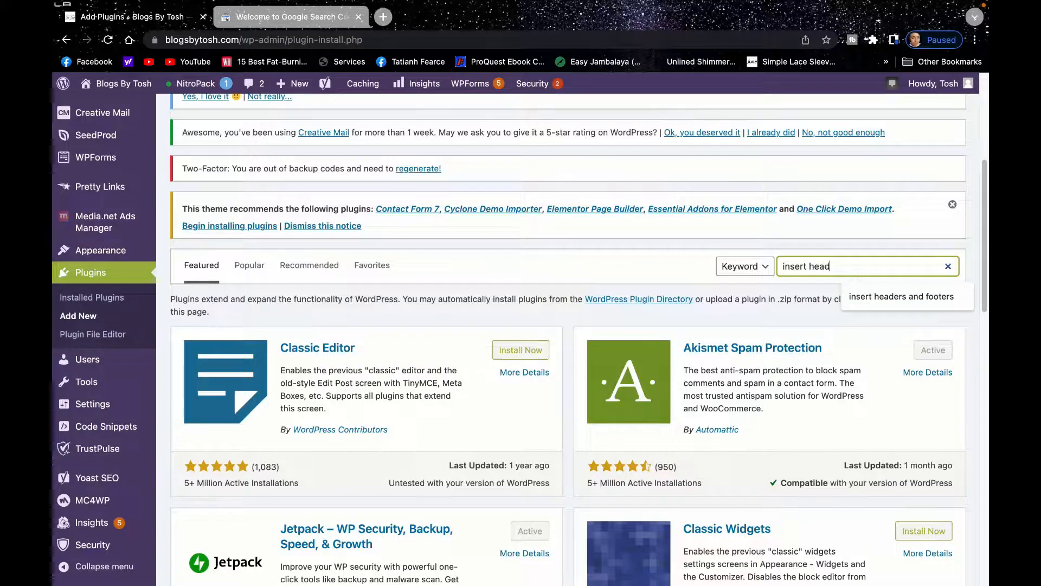
{"action": "type", "text": "ers and fo"}
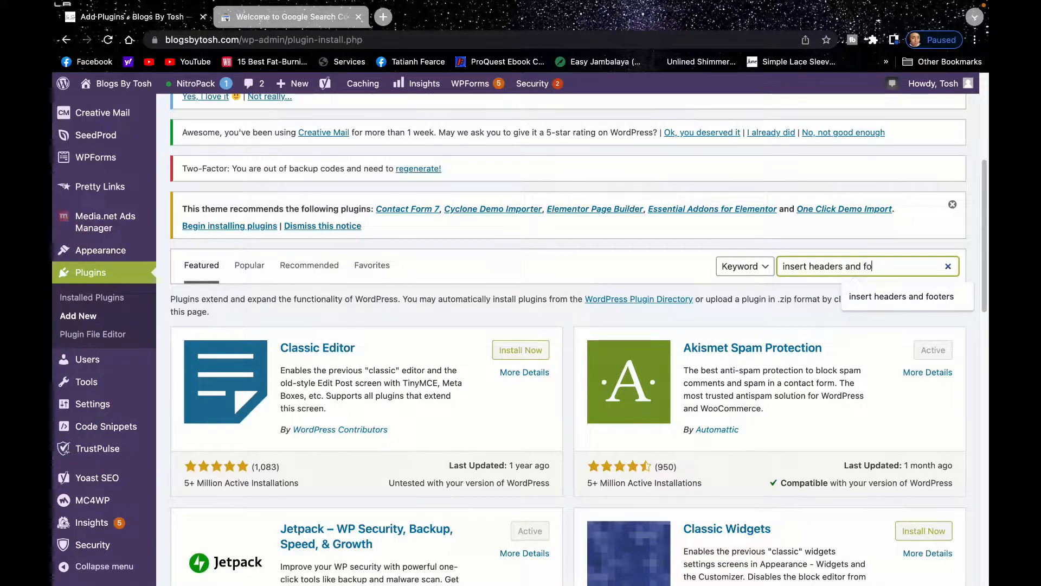
{"action": "type", "text": "oter"}
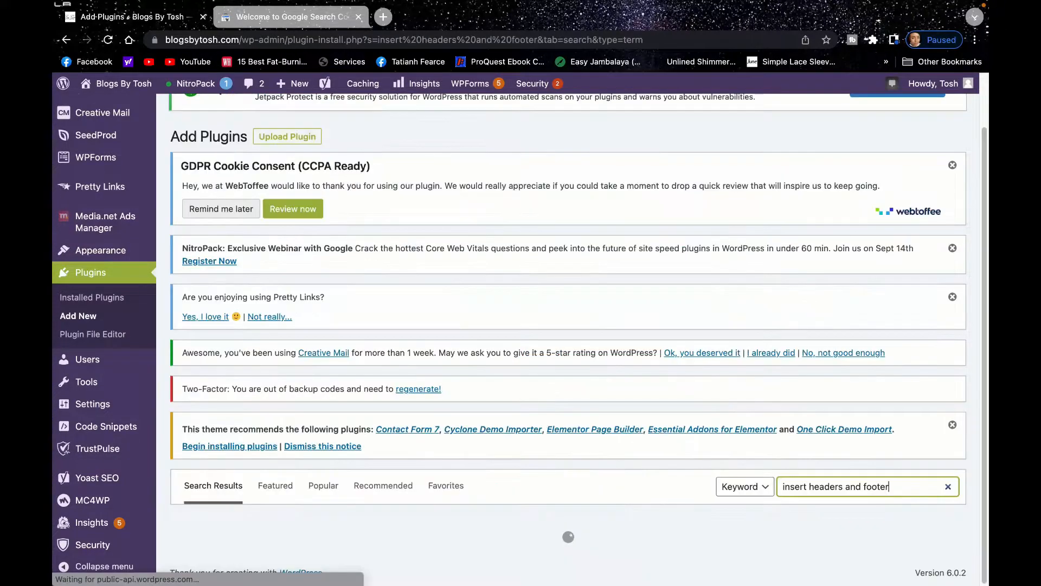
{"action": "scroll", "coordinate": [976, 135], "scroll_direction": "down", "scroll_amount": 10}
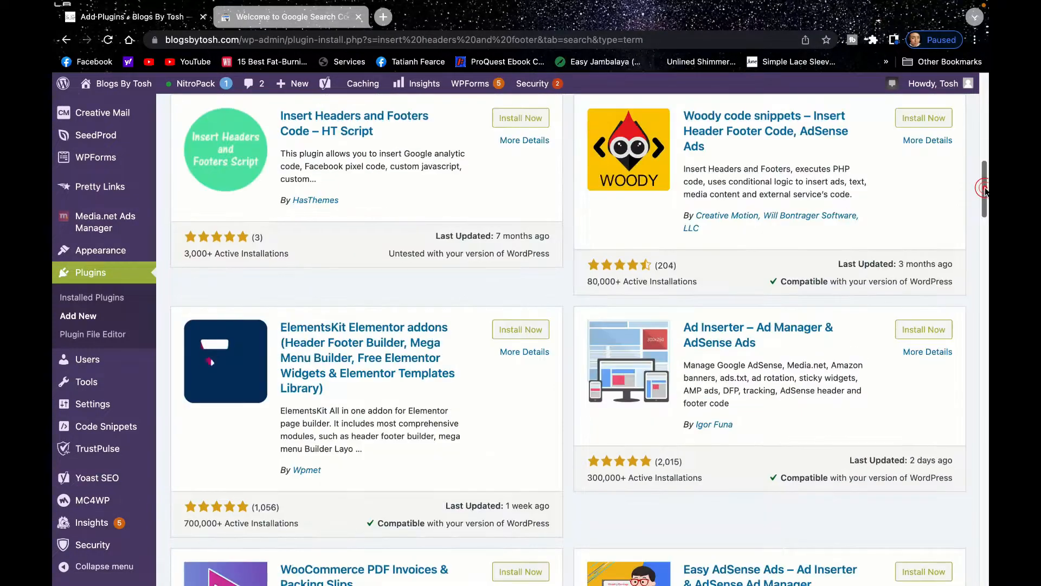
{"action": "scroll", "coordinate": [983, 181], "scroll_direction": "up", "scroll_amount": 7}
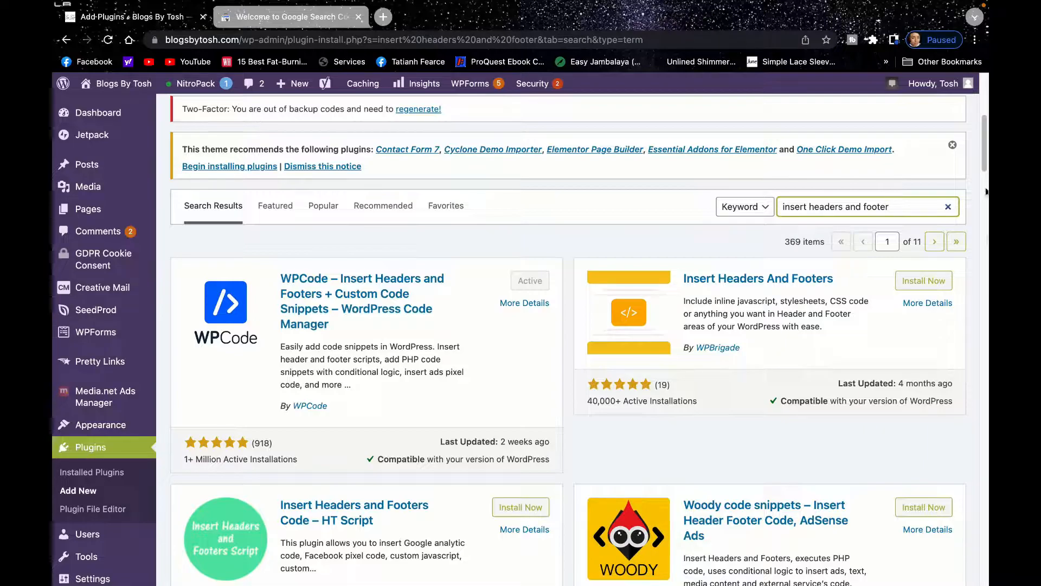
{"action": "left_click_drag", "start_coordinate": [981, 160], "coordinate": [983, 199]}
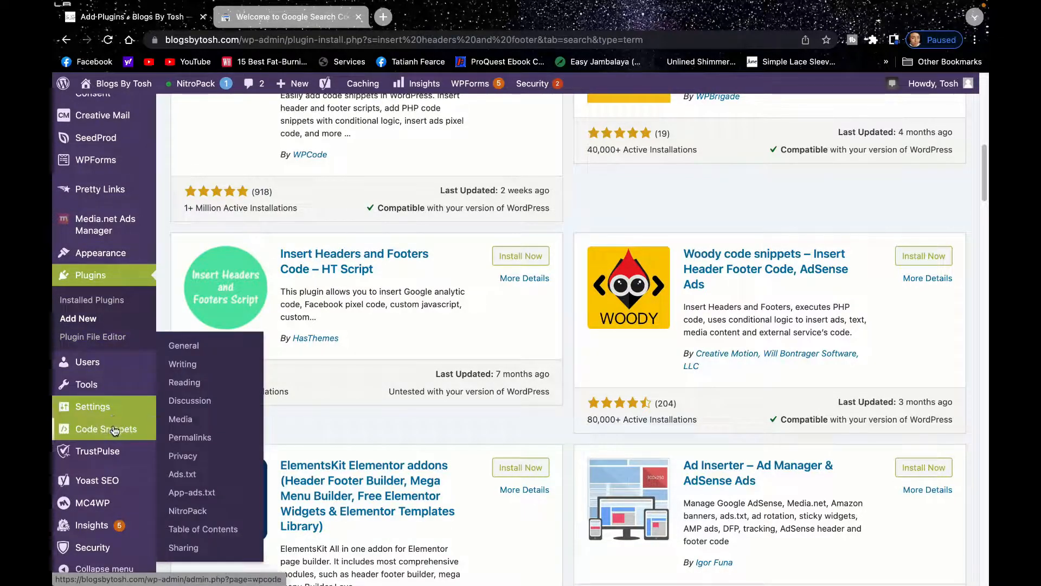
{"action": "mouse_move", "coordinate": [114, 434]}
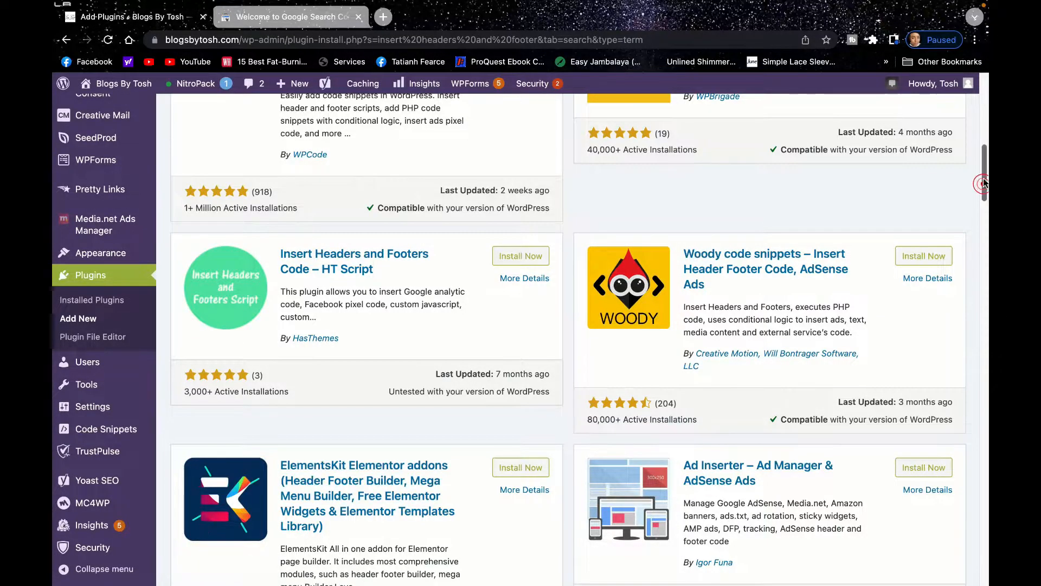
{"action": "scroll", "coordinate": [945, 204], "scroll_direction": "up", "scroll_amount": 5}
{"action": "scroll", "coordinate": [986, 203], "scroll_direction": "down", "scroll_amount": 7}
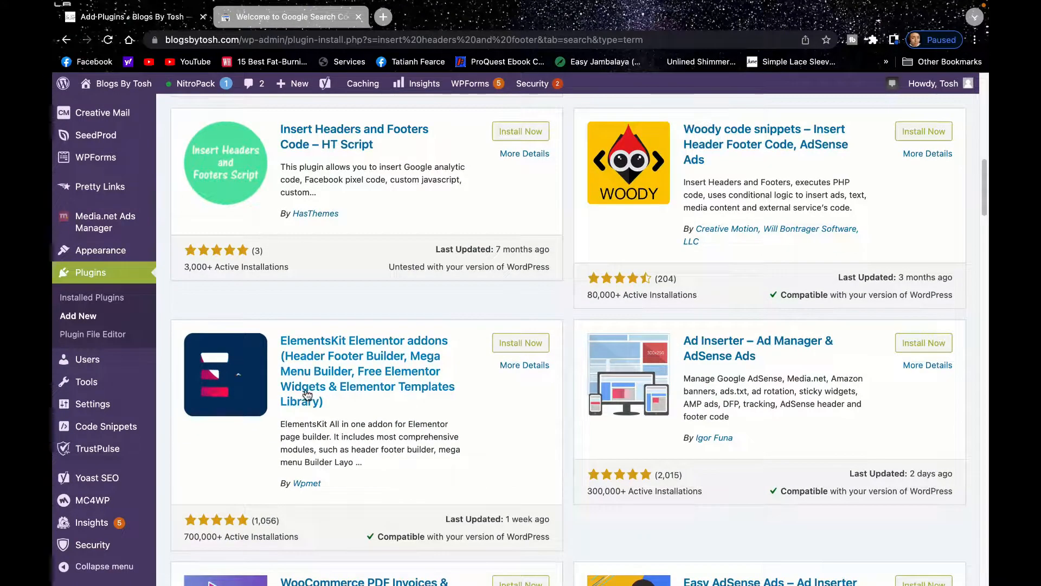
Open the Header & Footer page of Code Snippets to reach the global header code.
{"action": "mouse_move", "coordinate": [152, 390]}
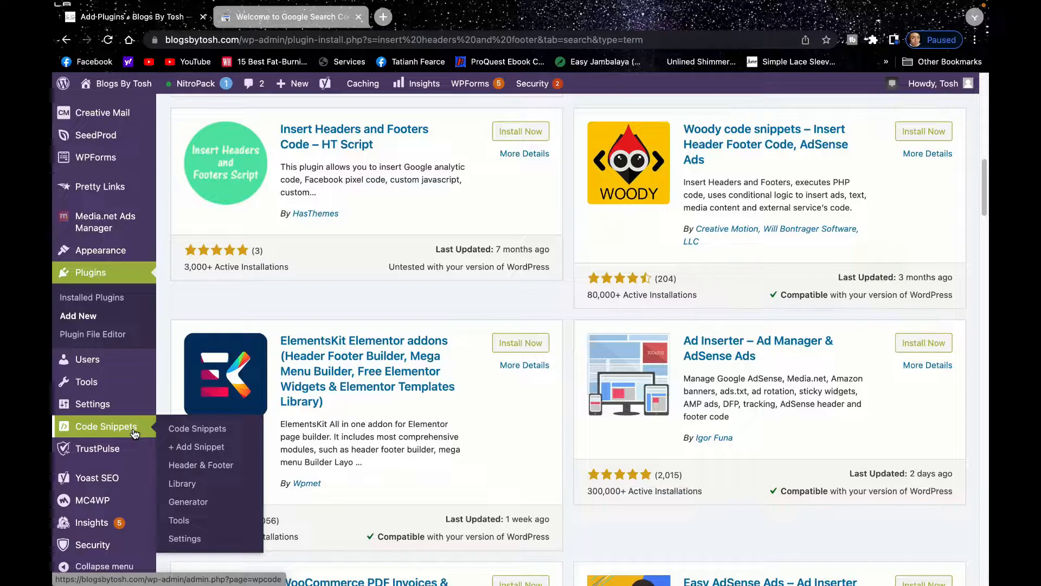
{"action": "left_click", "coordinate": [199, 465]}
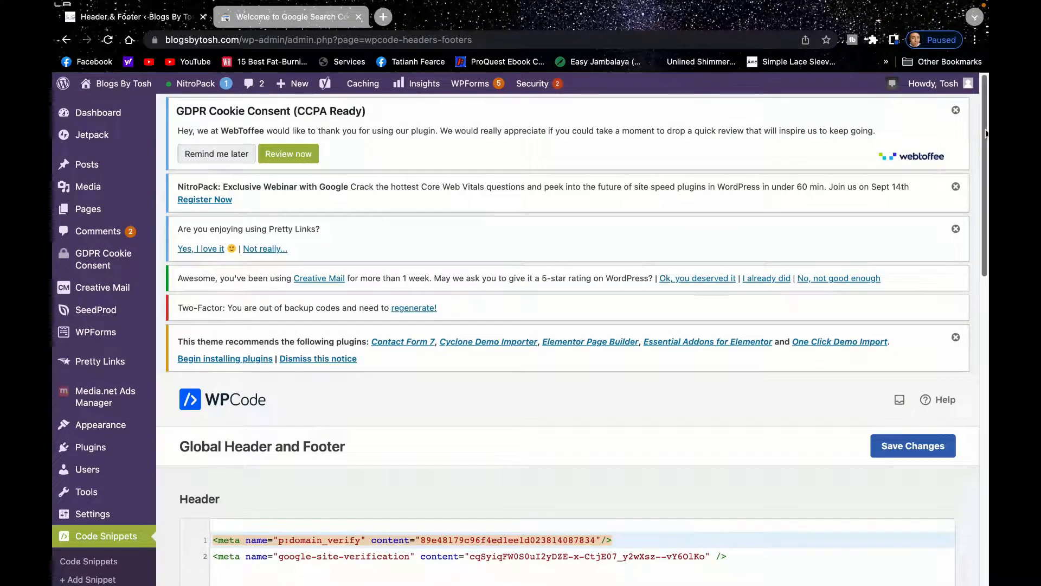
{"action": "scroll", "coordinate": [978, 208], "scroll_direction": "down", "scroll_amount": 3}
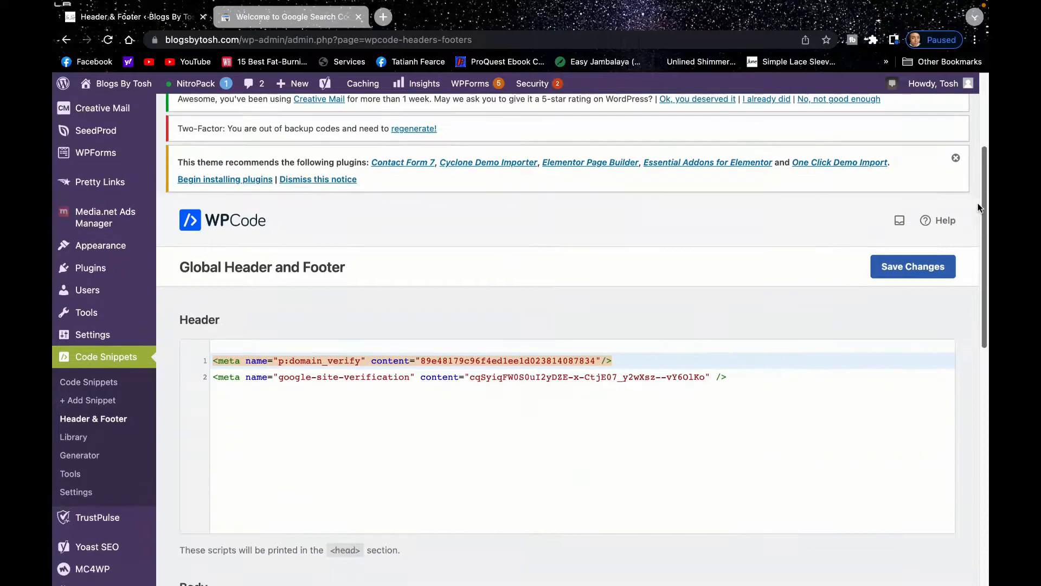
Paste the copied Google site verification meta tag on a new line at the end of the Header code and save the changes.
{"action": "left_click", "coordinate": [747, 380]}
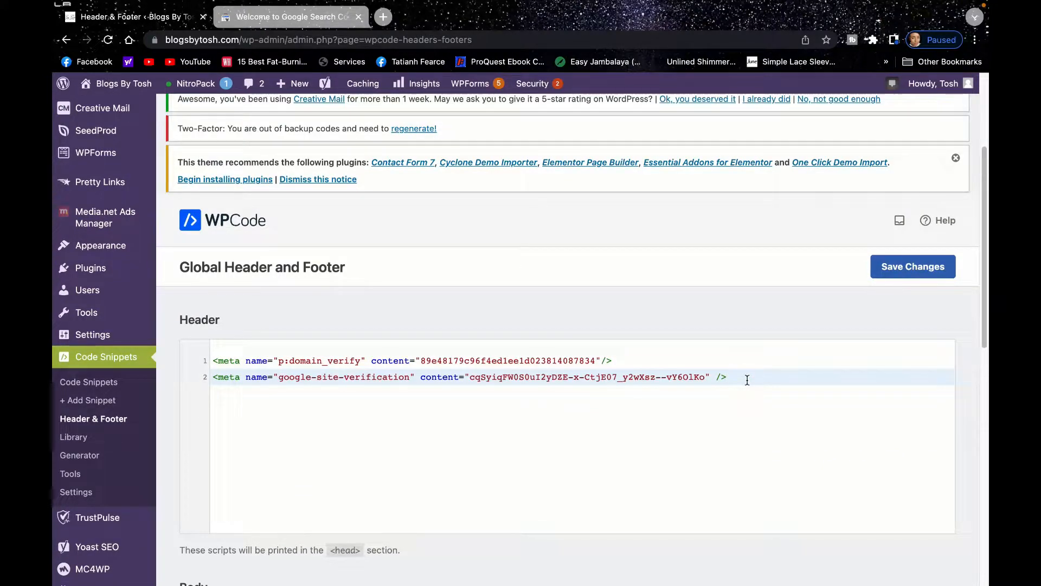
{"action": "key", "text": "Return"}
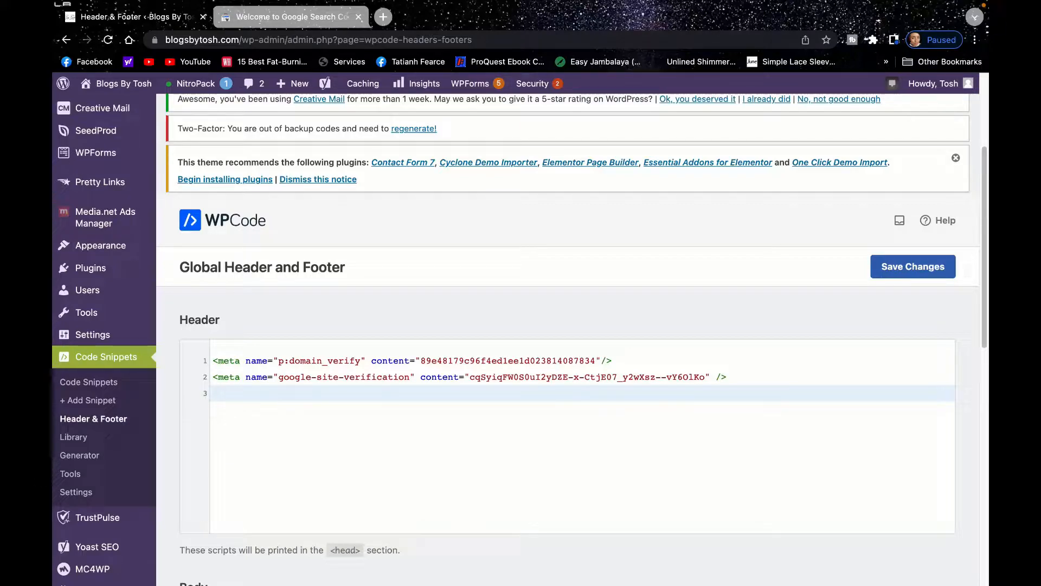
{"action": "type", "text": "<meta name=\"google-site-verification\" content=\"2pQu3HX_szeiZ0aEg7GsJEKpZbb41m4Ta-H3C8NSp3s\" />"}
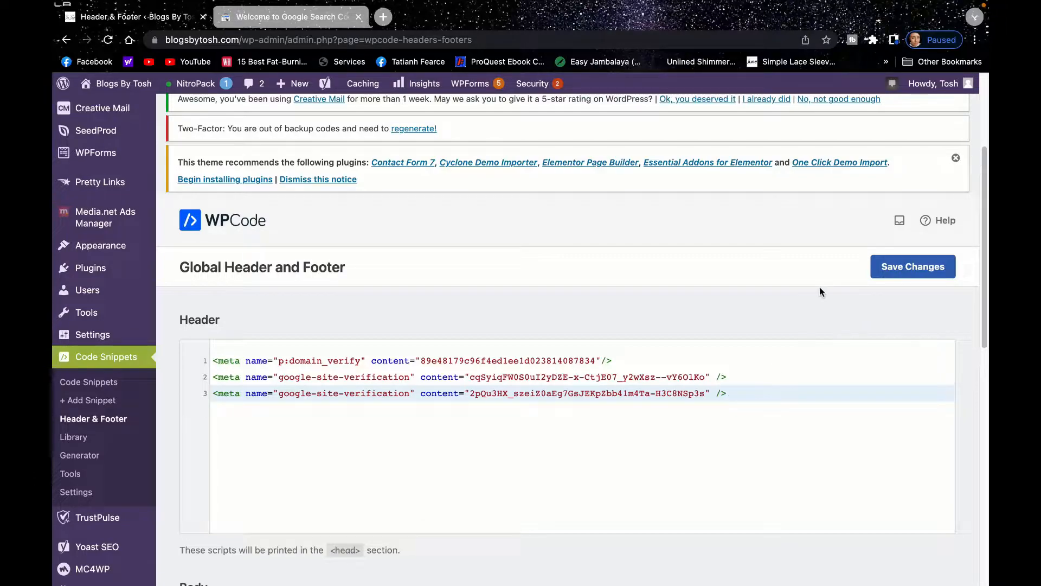
{"action": "left_click", "coordinate": [941, 268]}
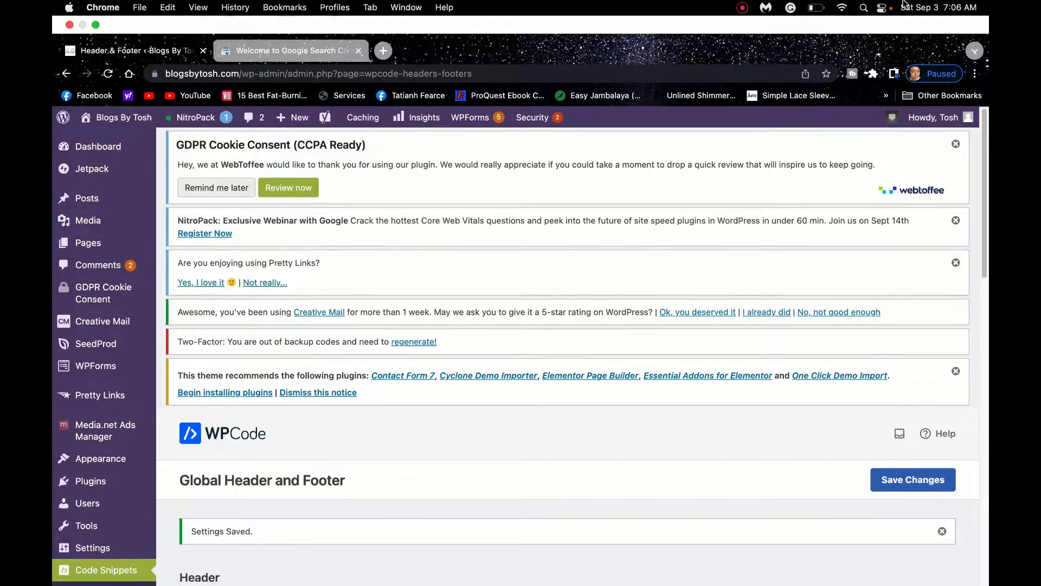
{"action": "left_click", "coordinate": [244, 51]}
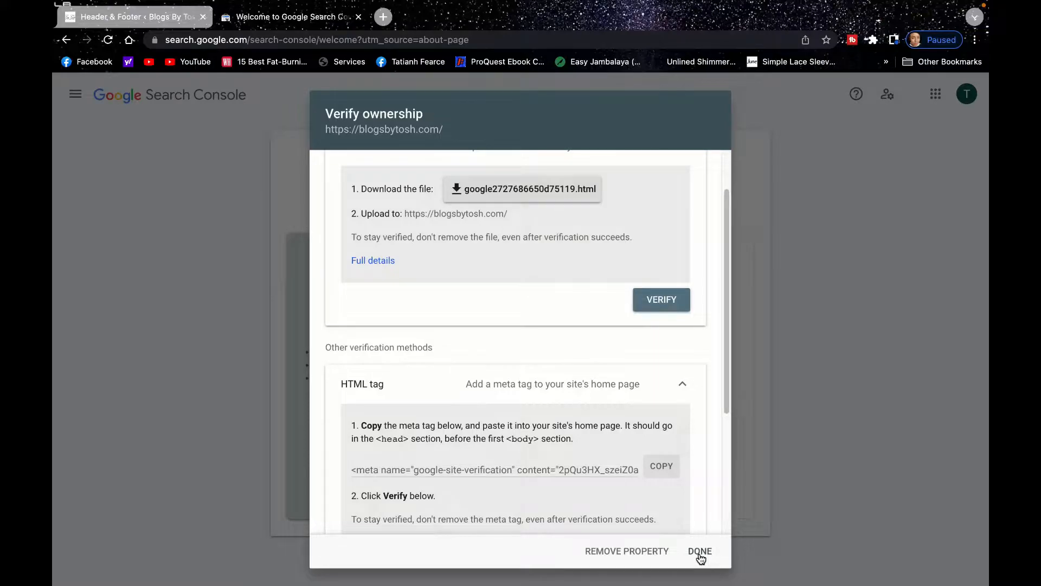
{"action": "left_click", "coordinate": [699, 553]}
{"action": "left_click", "coordinate": [628, 418]}
{"action": "type", "text": "https:"}
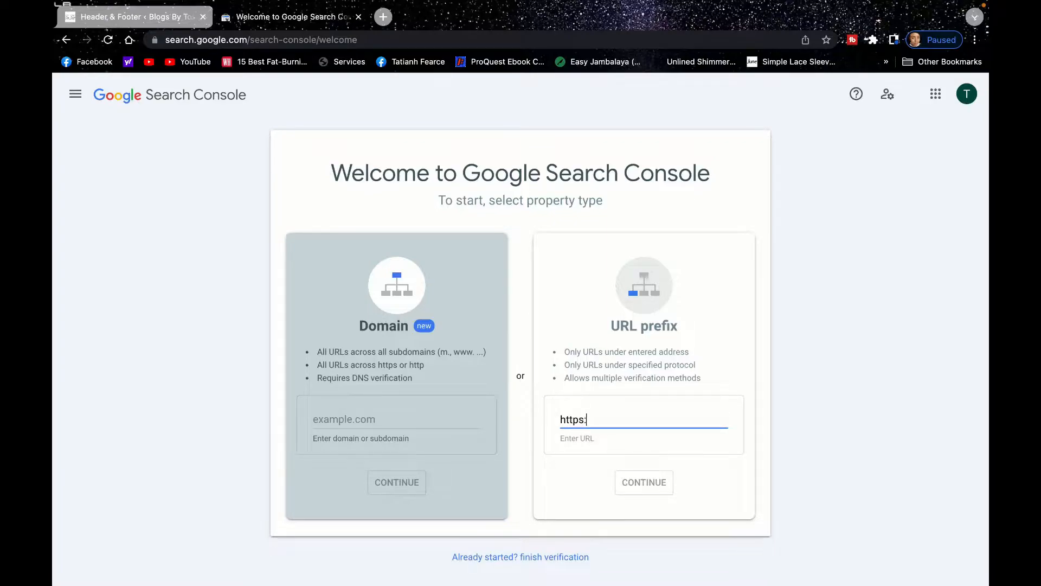
{"action": "type", "text": "//blogsbytosh.com"}
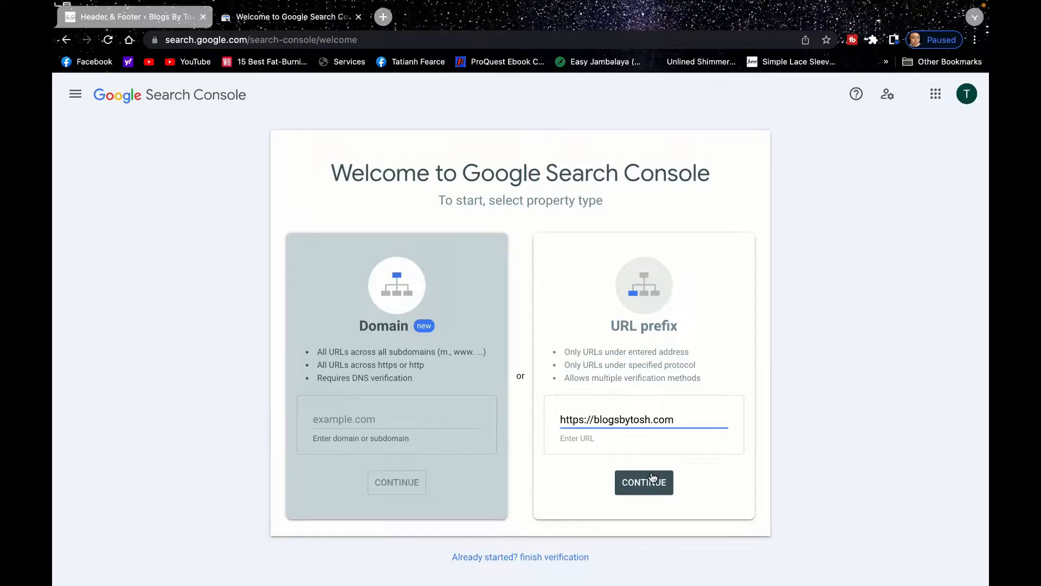
{"action": "left_click", "coordinate": [652, 476]}
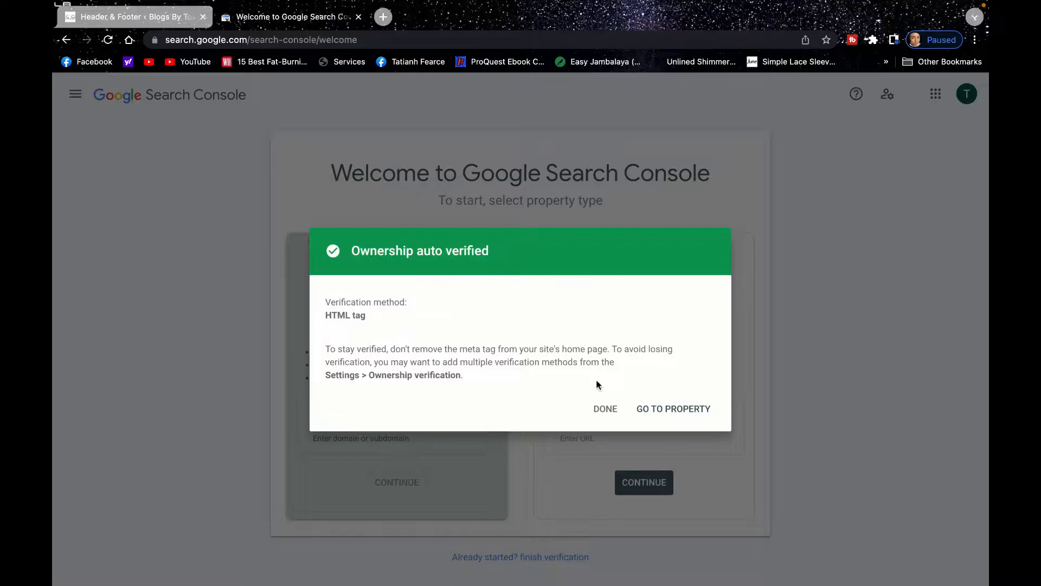
{"action": "left_click", "coordinate": [662, 411]}
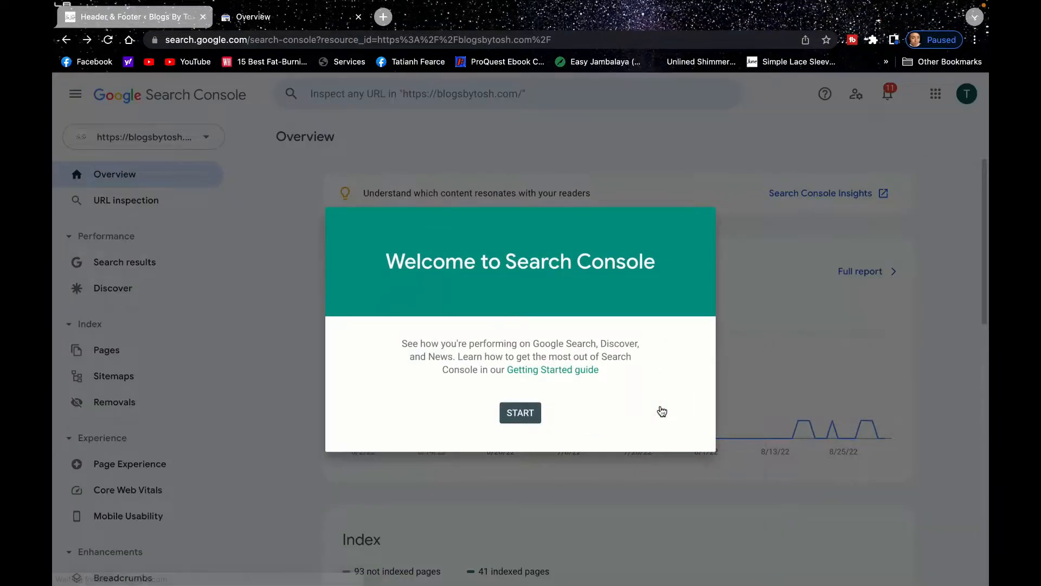